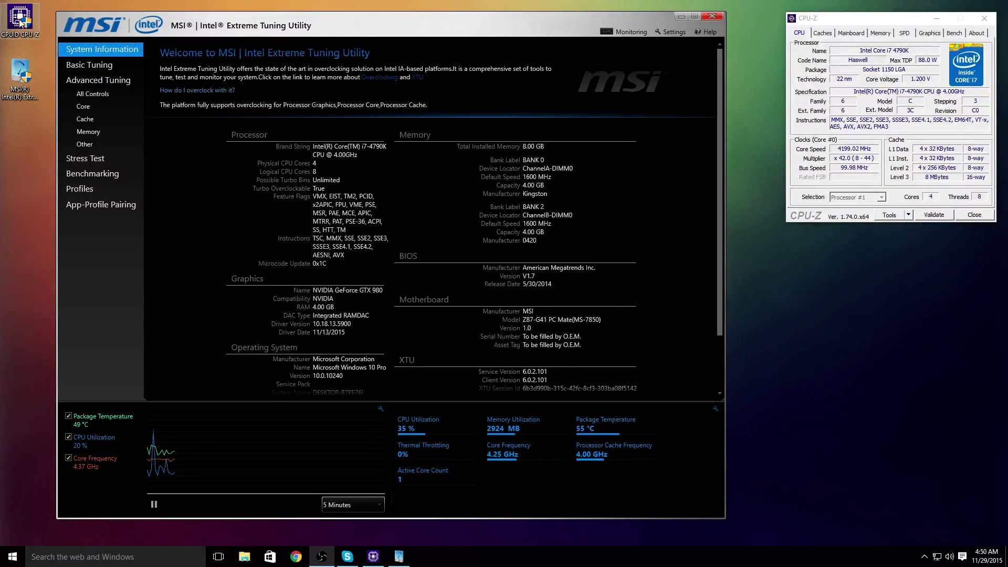
# - Switch CPU-Z to its Bench tab to show the benchmark and stress panels
pyautogui.click(11, 81)
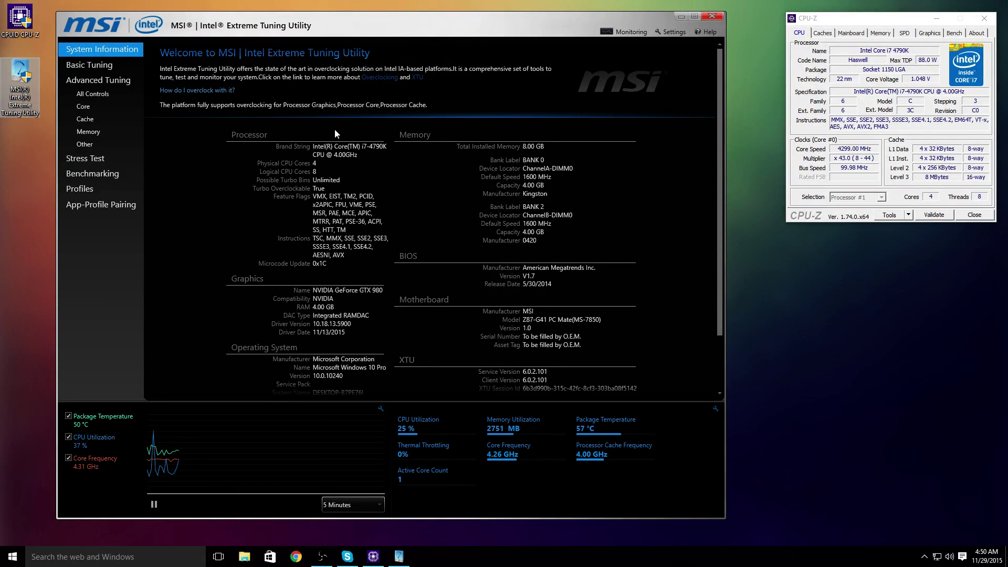
pyautogui.scroll(-2, 336, 130)
pyautogui.scroll(2, 331, 132)
pyautogui.click(954, 33)
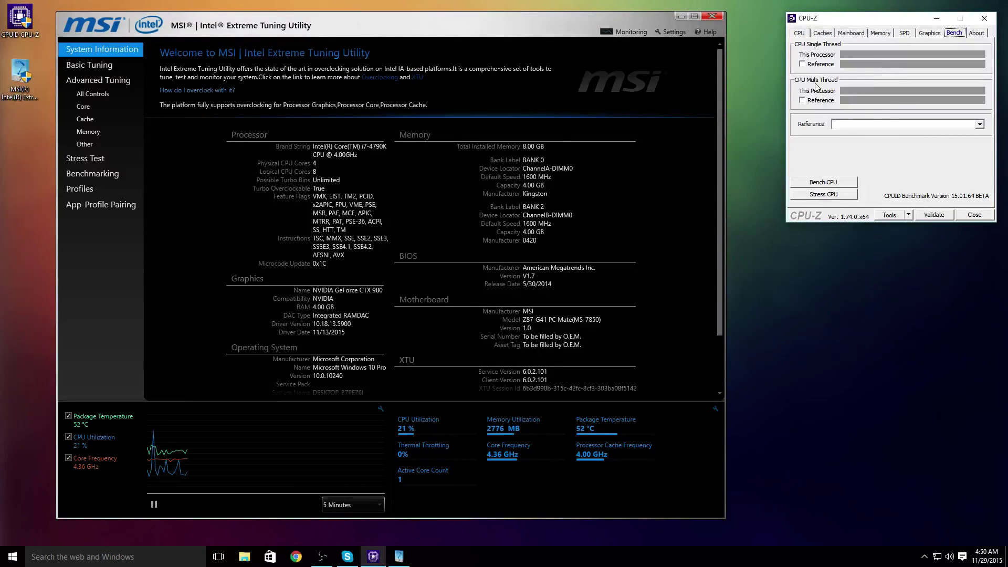
# - Open XTU's Advanced Tuning All Controls, accept the overclocking warning, and maximize the window
pyautogui.click(119, 96)
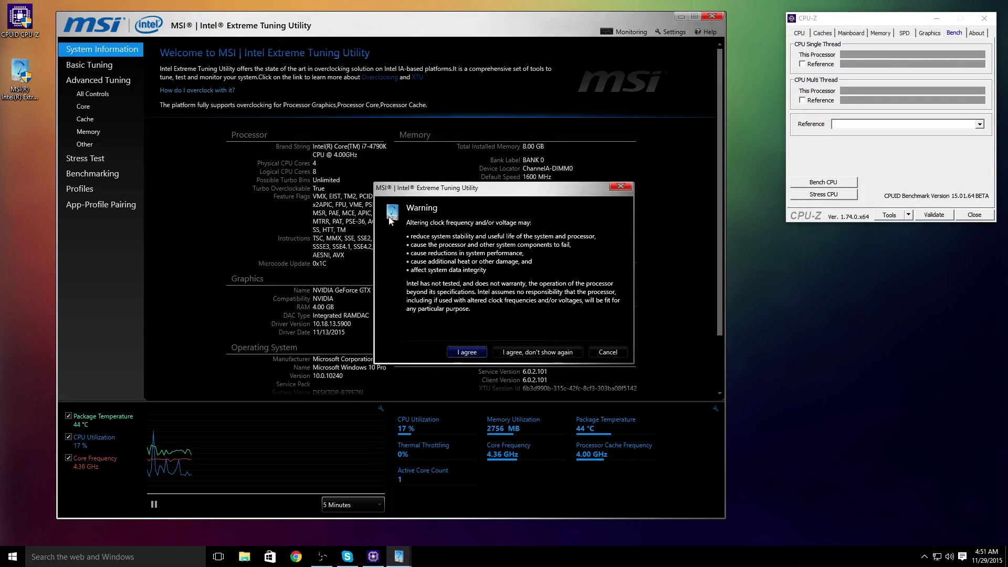
pyautogui.click(467, 351)
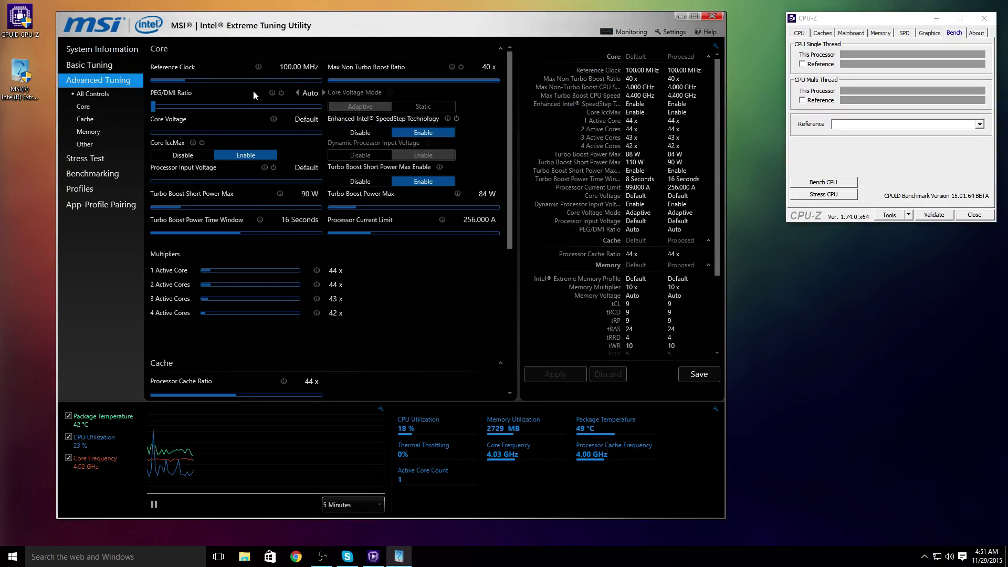
pyautogui.click(694, 17)
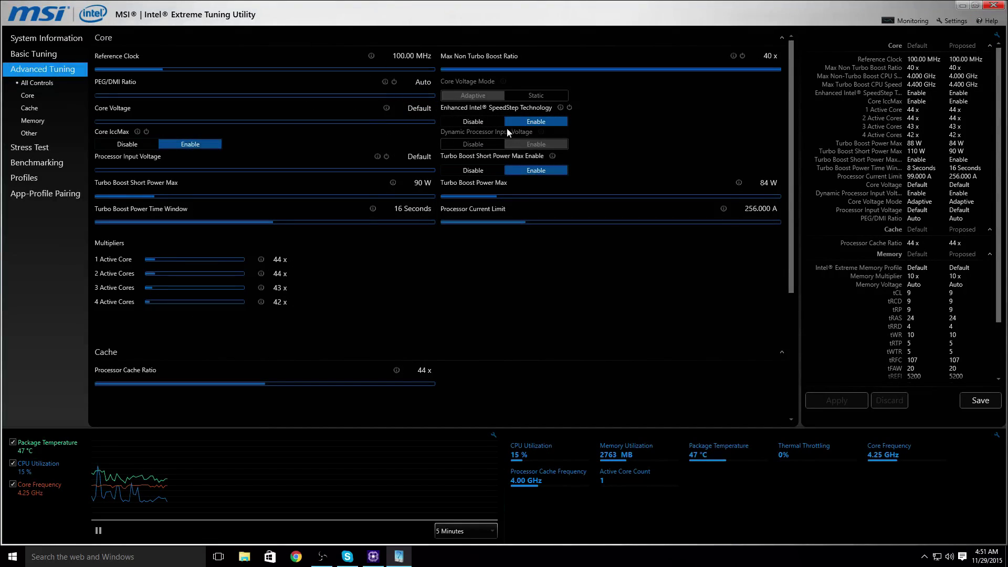
# - Toggle Enhanced SpeedStep off and back on, enable Core IccMax, and apply the changes
pyautogui.click(481, 125)
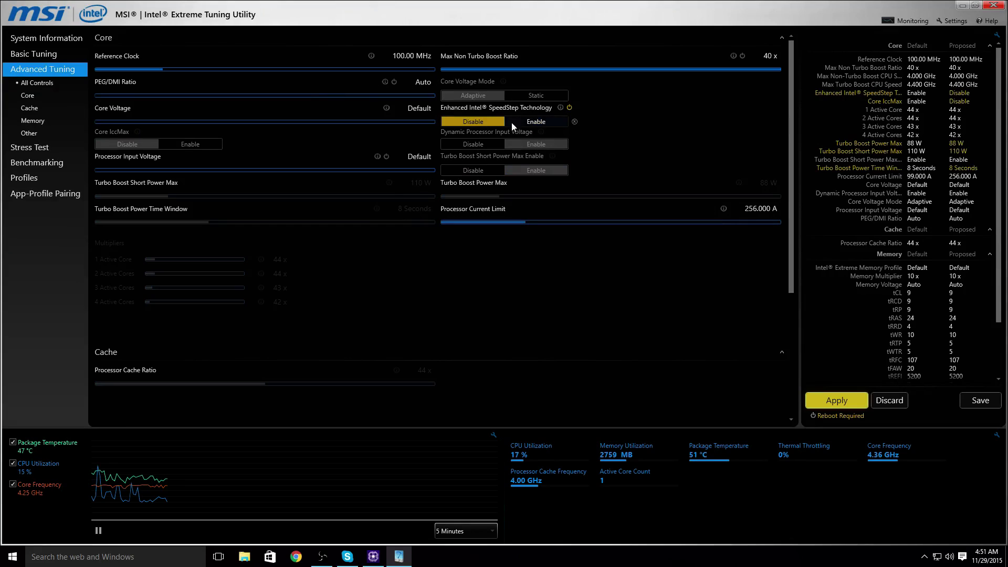
pyautogui.click(541, 122)
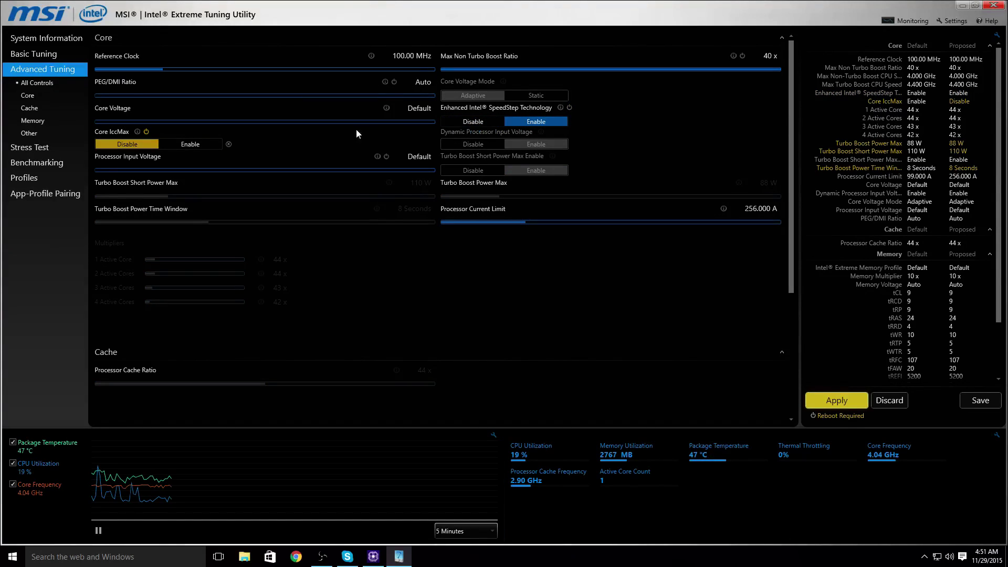
pyautogui.click(185, 146)
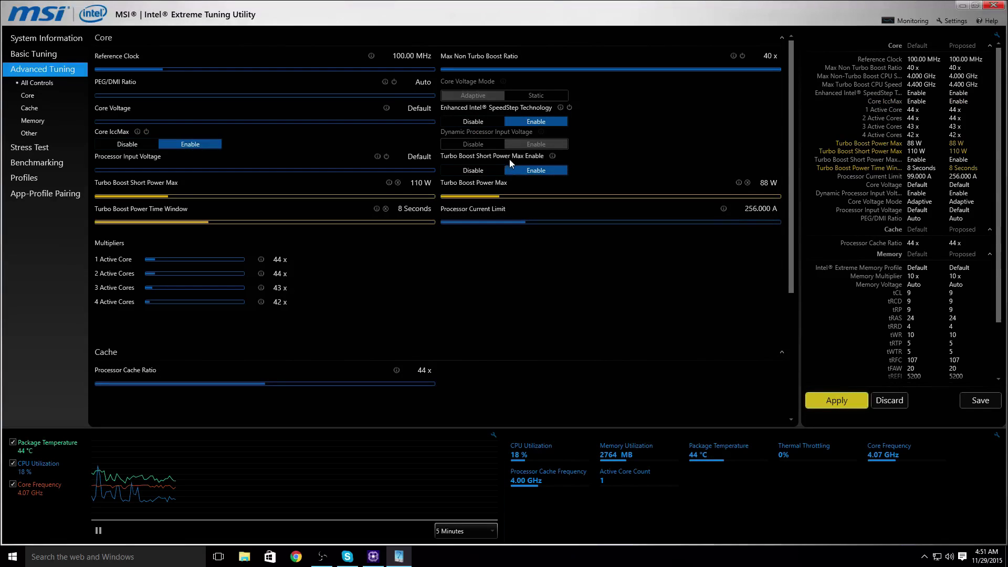
pyautogui.click(835, 402)
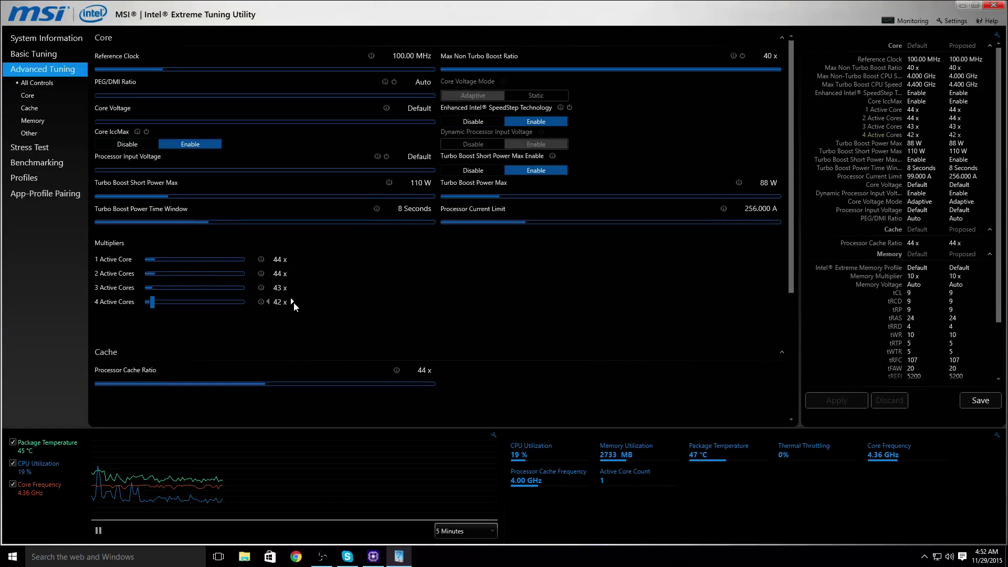
# - Raise all core multipliers to 45x and choose 1.295 V core voltage
pyautogui.click(294, 302)
pyautogui.click(294, 302)
pyautogui.click(294, 302)
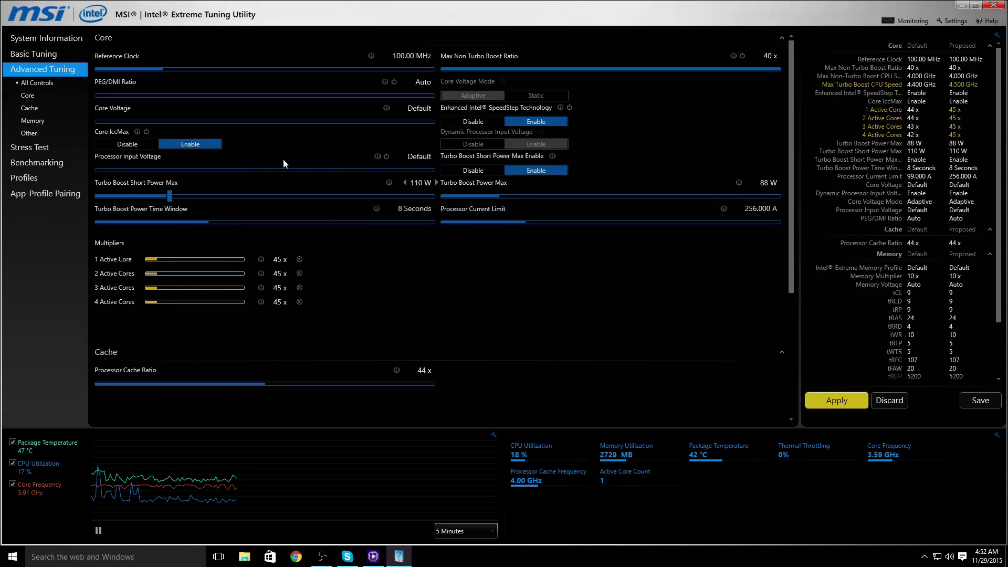
pyautogui.click(419, 108)
pyautogui.scroll(-5, 425, 186)
pyautogui.scroll(-20, 428, 186)
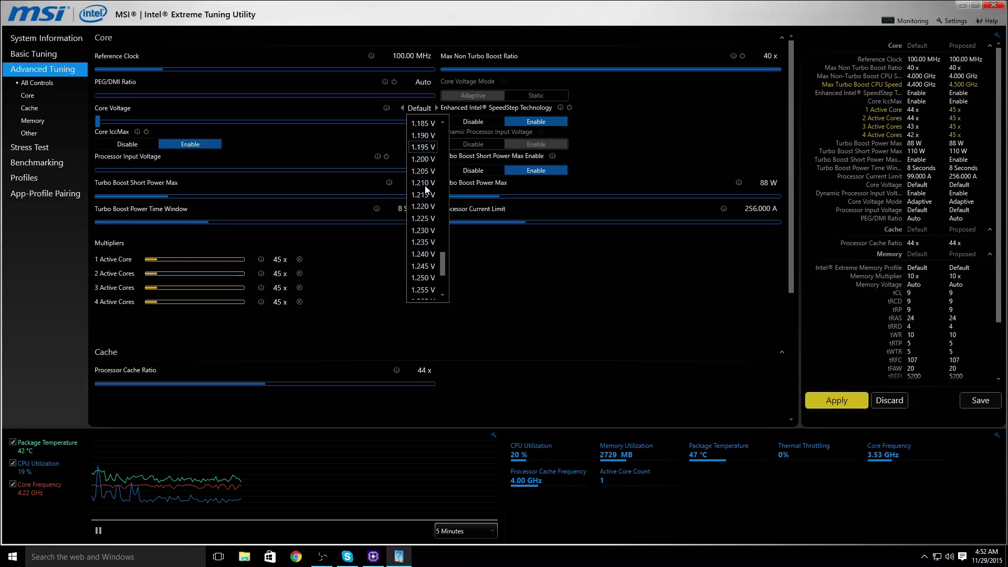
pyautogui.click(426, 275)
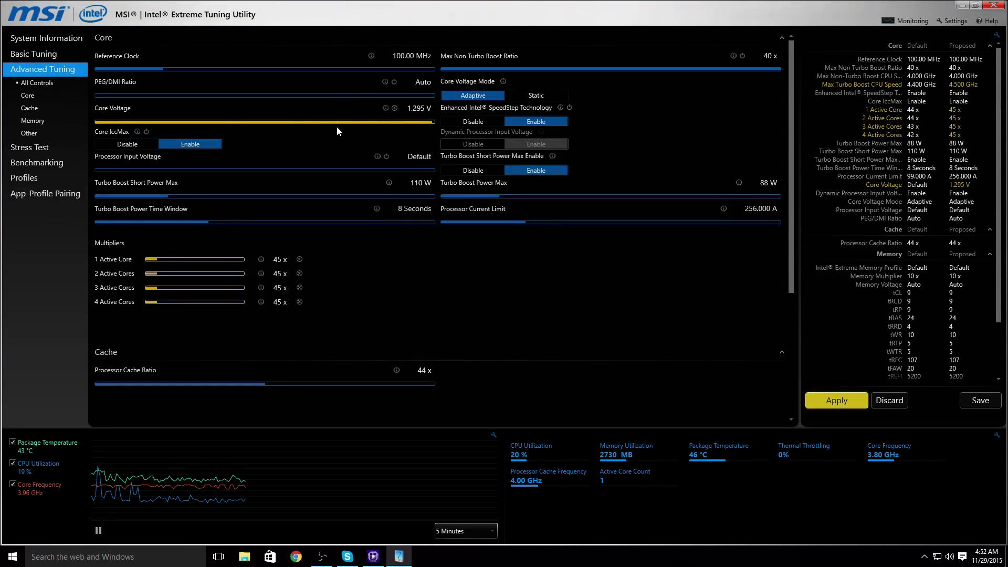
# - Raise all four cores to 48x and apply them with 1.295 V, then bring CPU-Z forward
pyautogui.moveTo(296, 302)
pyautogui.moveTo(352, 206)
pyautogui.click(420, 109)
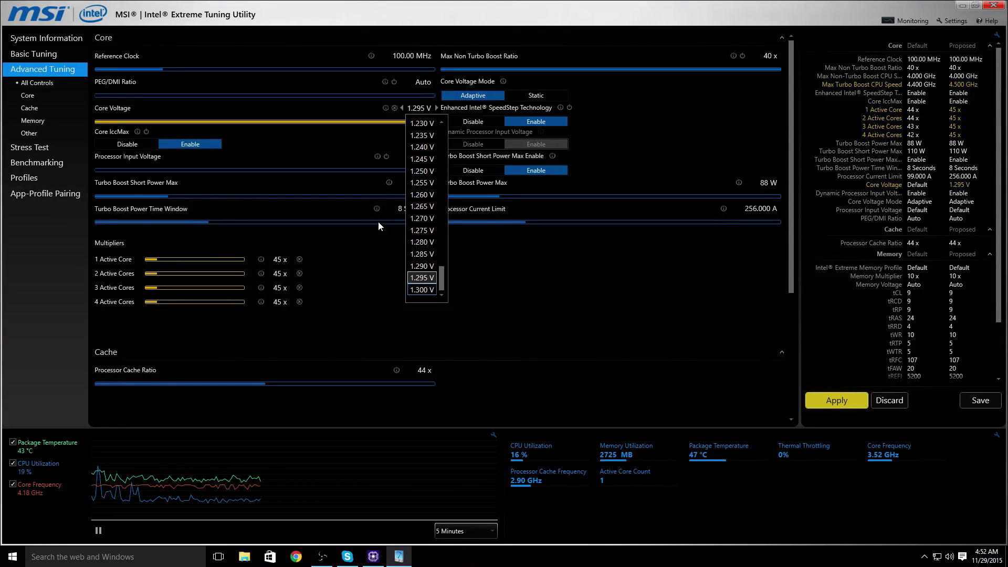
pyautogui.click(364, 246)
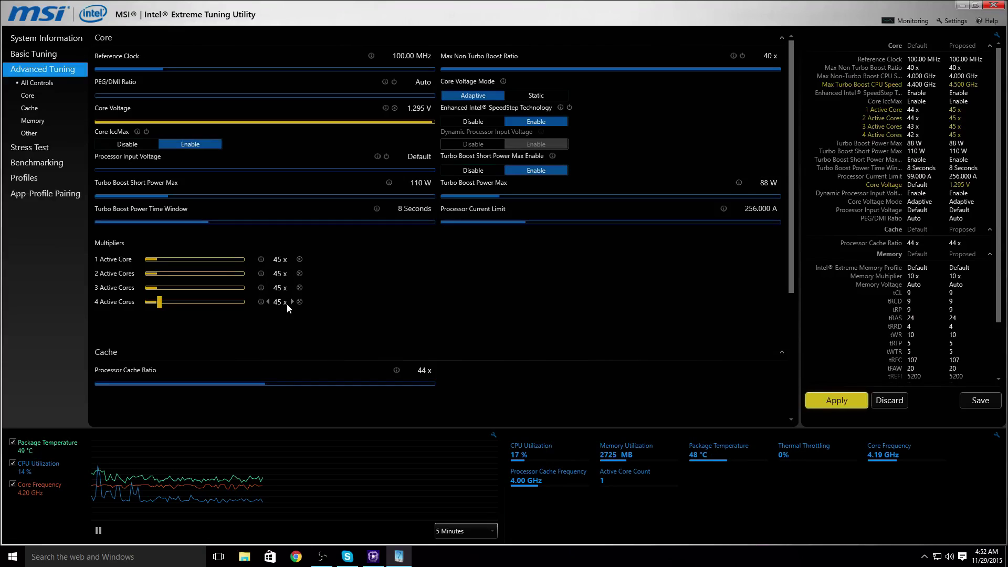
pyautogui.click(292, 302)
pyautogui.click(292, 302)
pyautogui.click(293, 302)
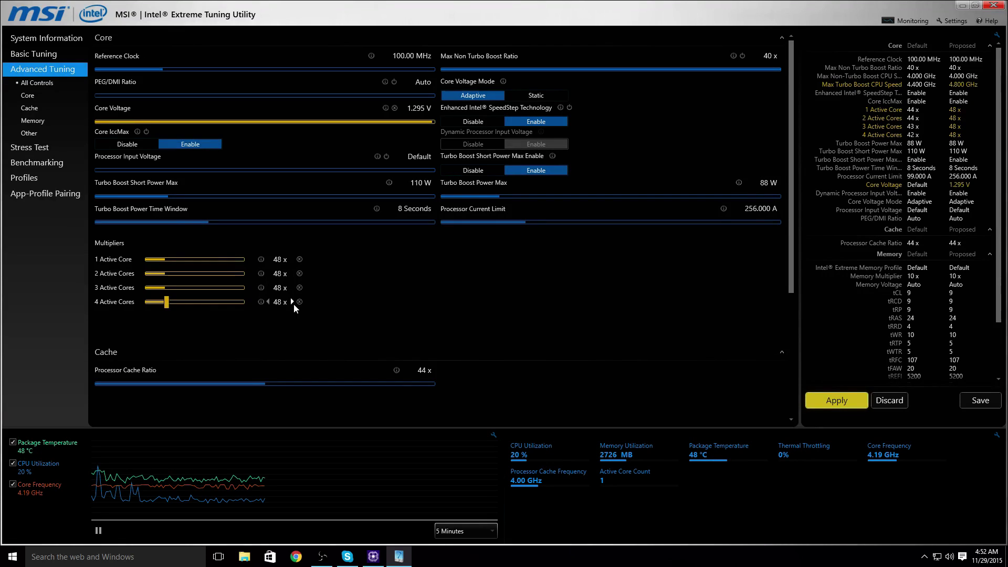
pyautogui.click(808, 403)
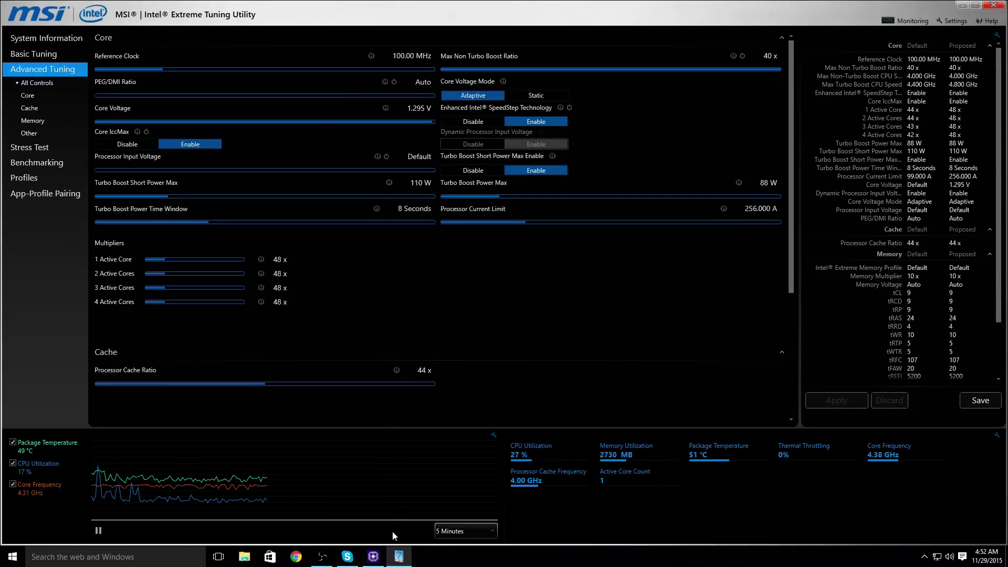
pyautogui.click(367, 562)
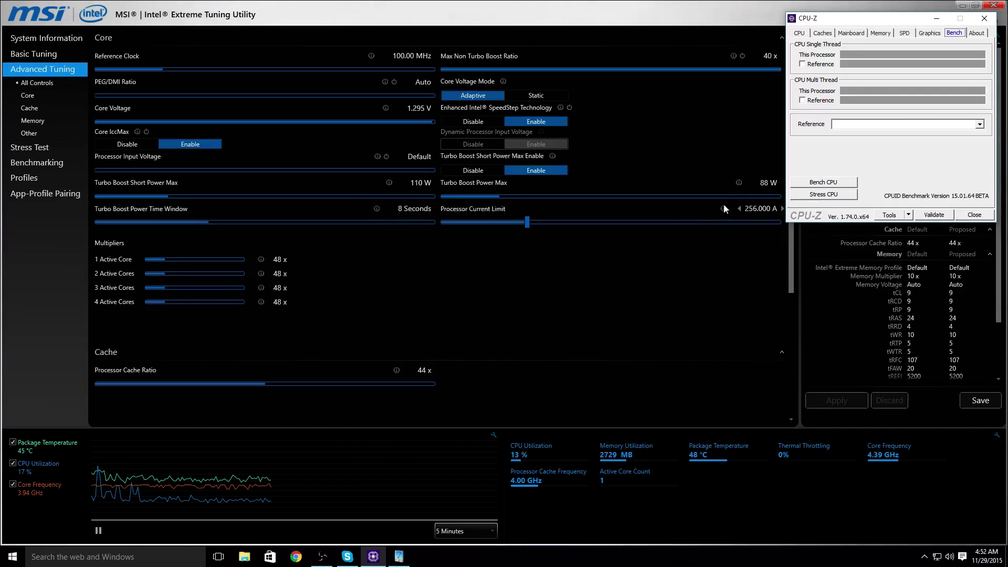
# - Run a short CPU-Z stress test at 48x, then stop it
pyautogui.click(813, 195)
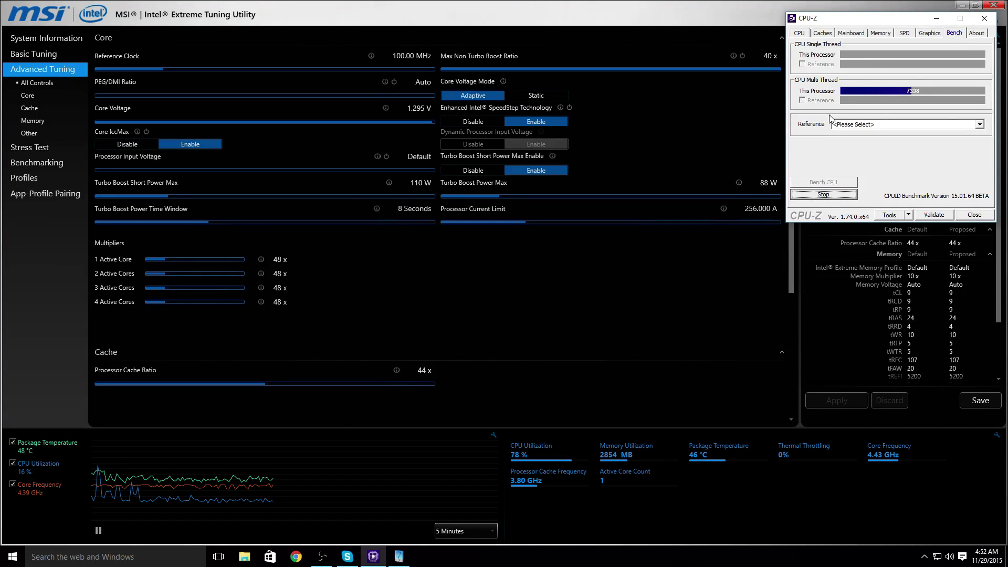
pyautogui.click(823, 195)
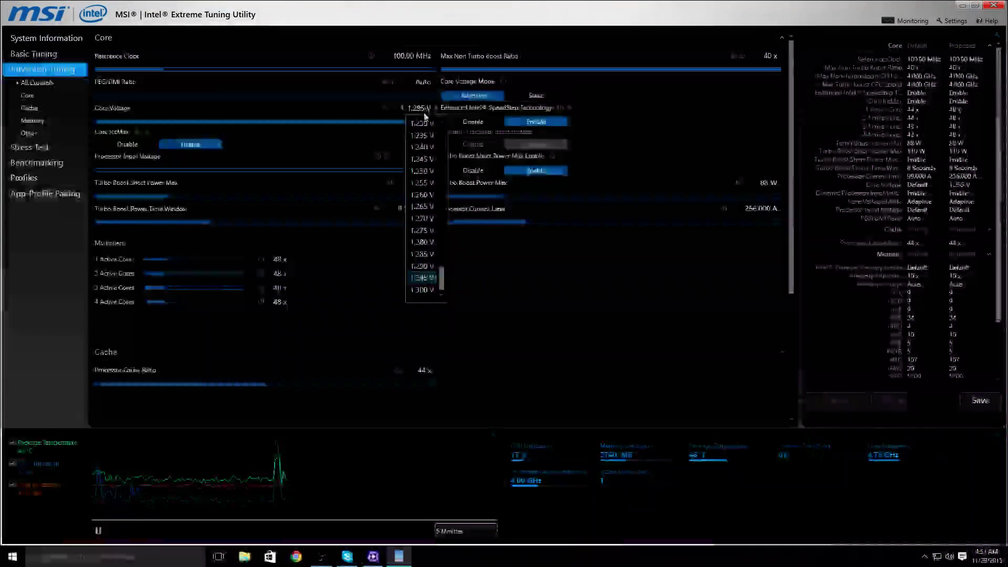
# - Apply 1.290 V core voltage and run a brief CPU-Z stress test
pyautogui.click(421, 266)
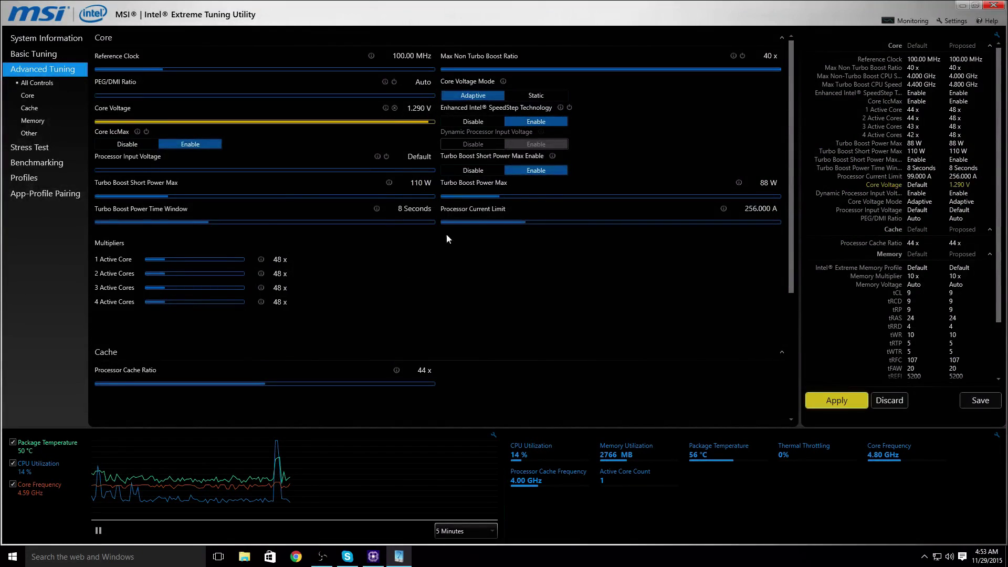
pyautogui.click(836, 399)
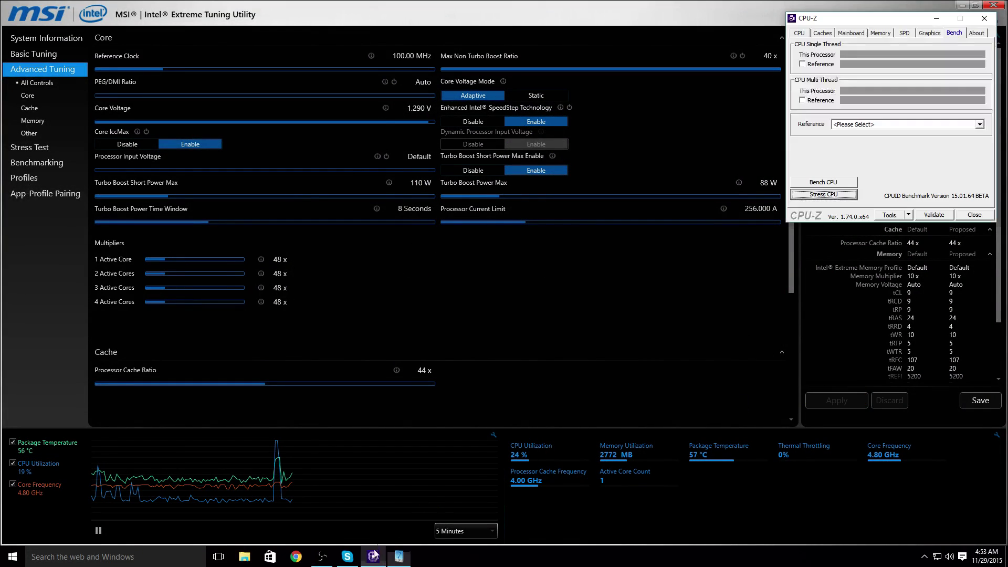
pyautogui.click(835, 194)
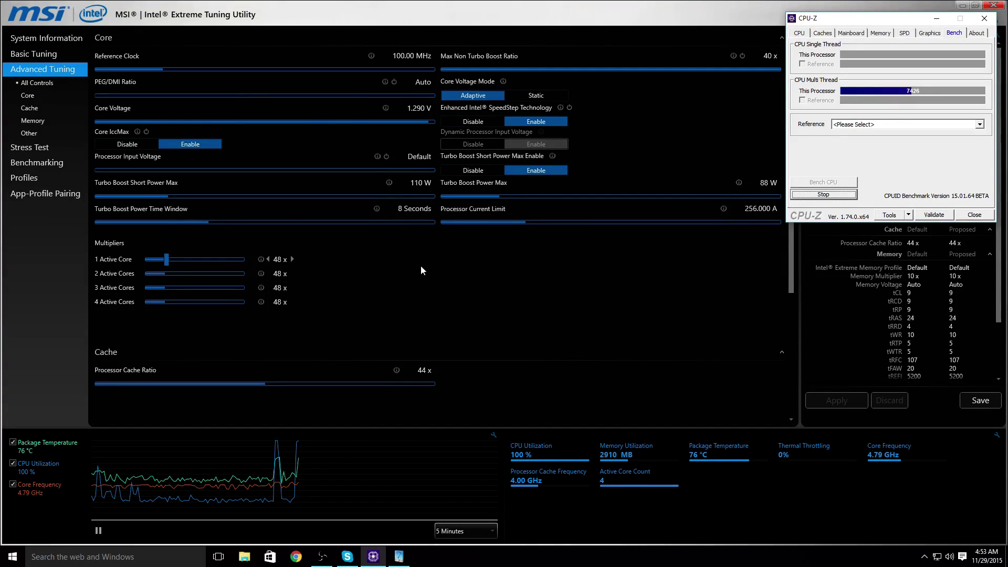
pyautogui.click(850, 195)
# - Lower the core voltage to 1.285 V and apply it
pyautogui.click(420, 108)
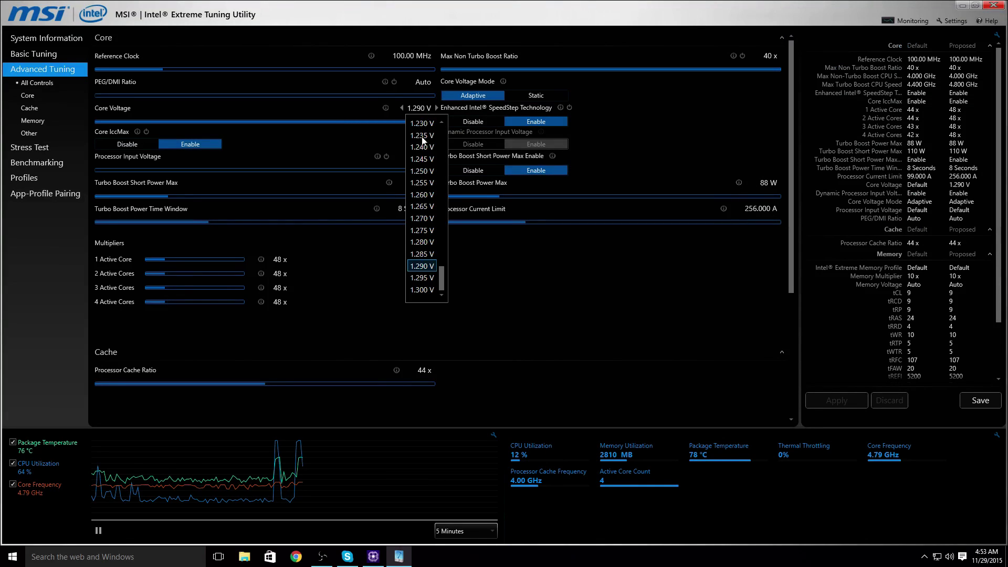
pyautogui.click(427, 254)
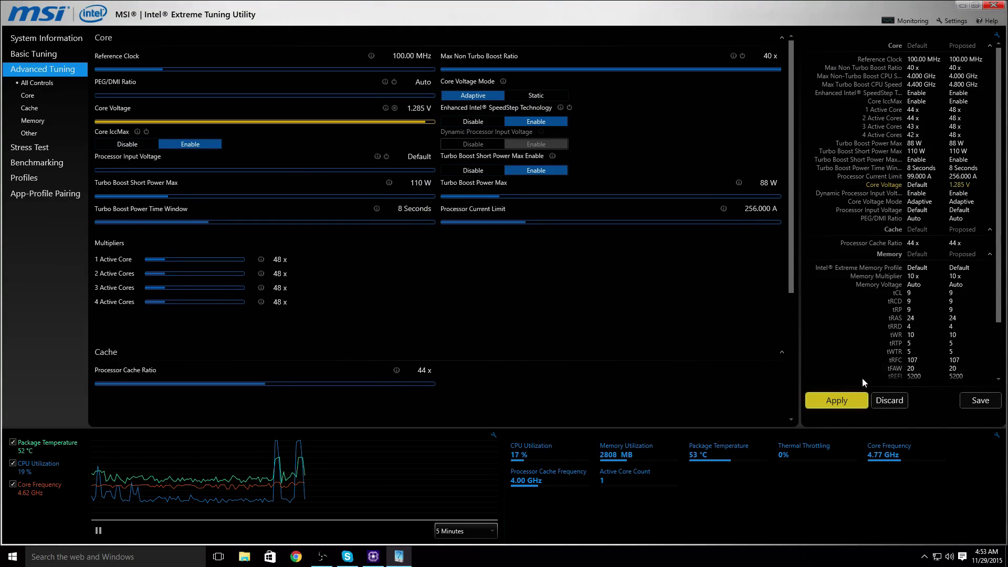
pyautogui.click(850, 401)
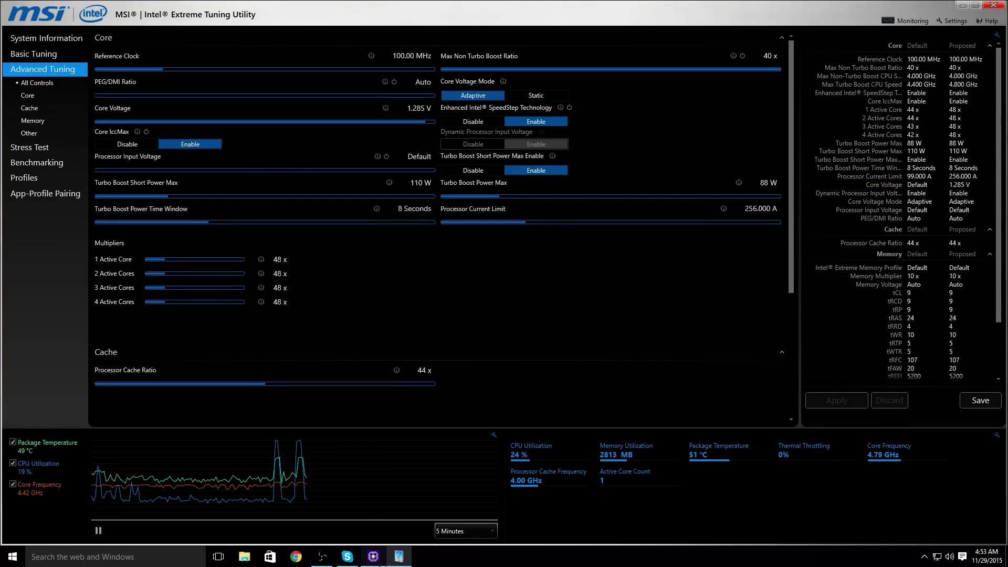
# - Bring the CPU-Z Bench window in front of XTU
pyautogui.click(372, 556)
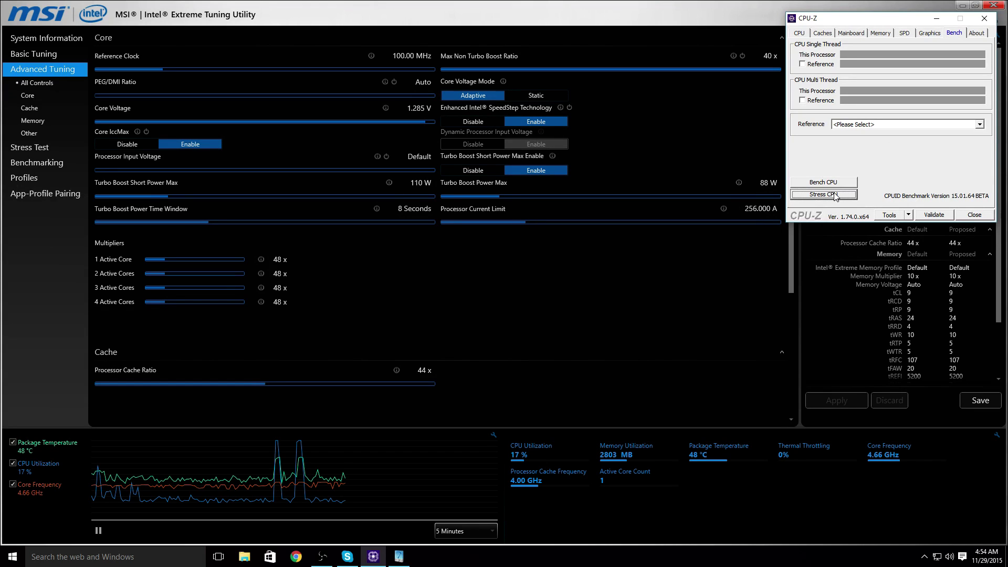
# - Apply Static core voltage mode, then run and stop a CPU-Z stress test
pyautogui.click(535, 95)
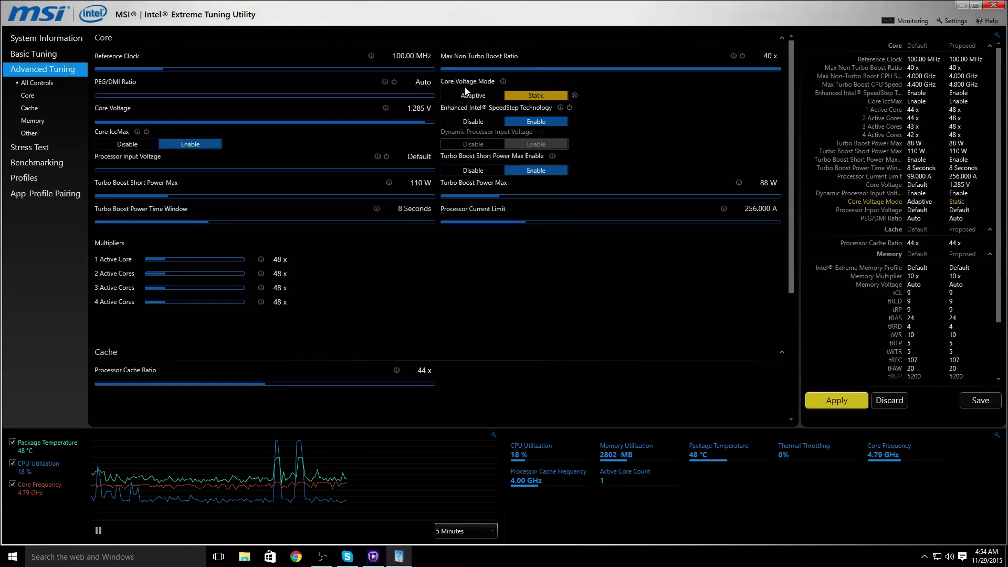
pyautogui.click(829, 397)
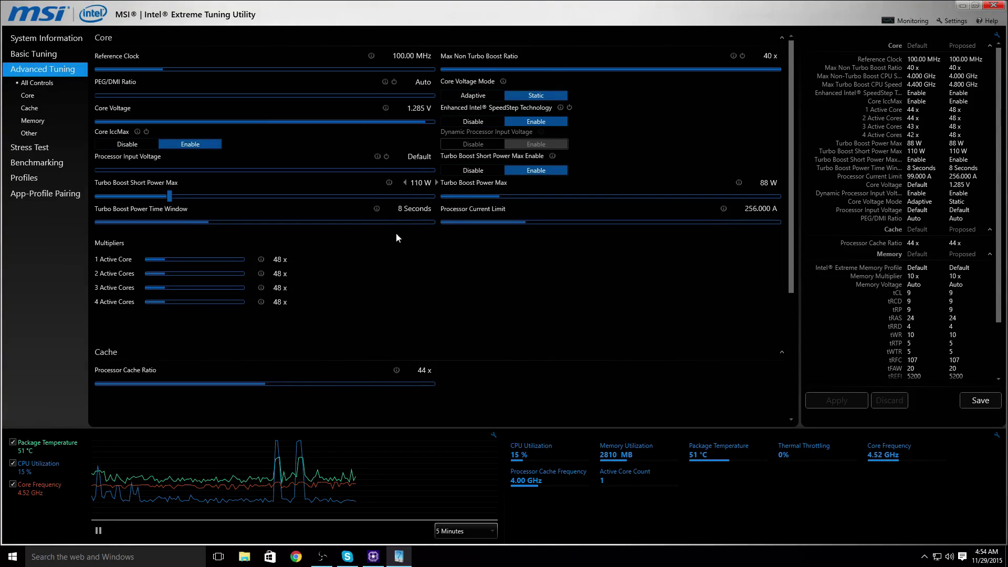
pyautogui.click(373, 557)
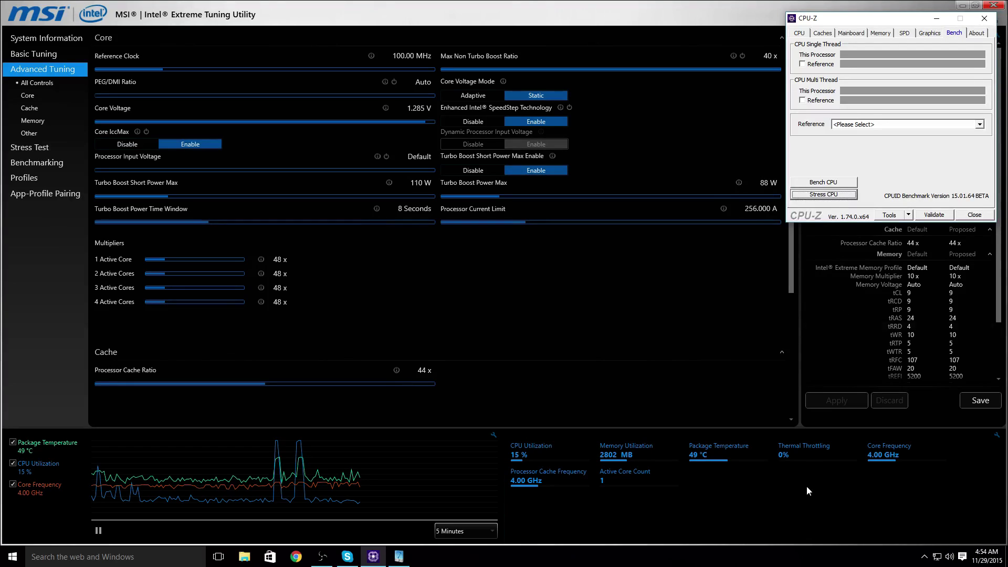
pyautogui.click(816, 194)
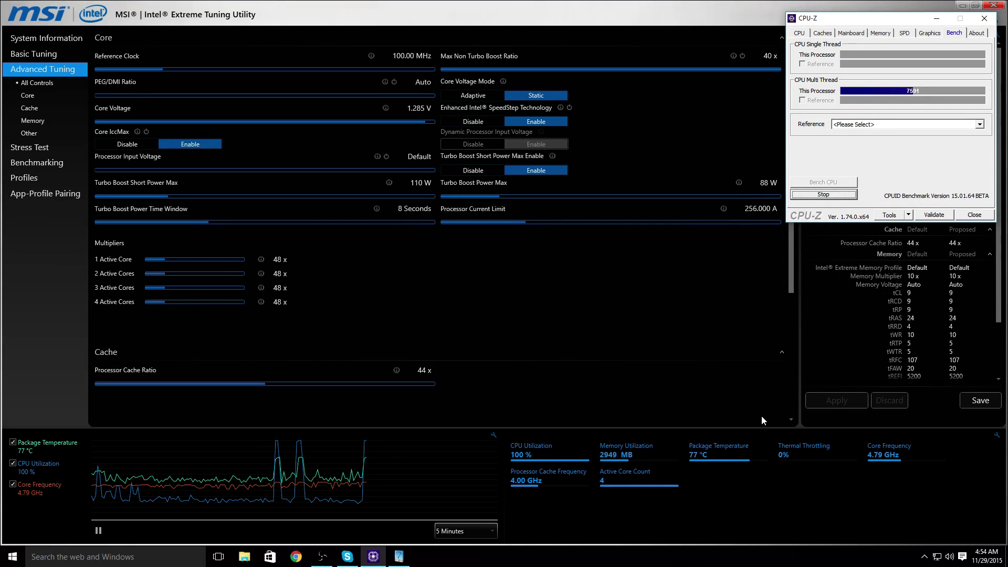
pyautogui.click(836, 195)
# - Switch to Adaptive core voltage mode and run a brief CPU-Z stress test on it
pyautogui.click(490, 95)
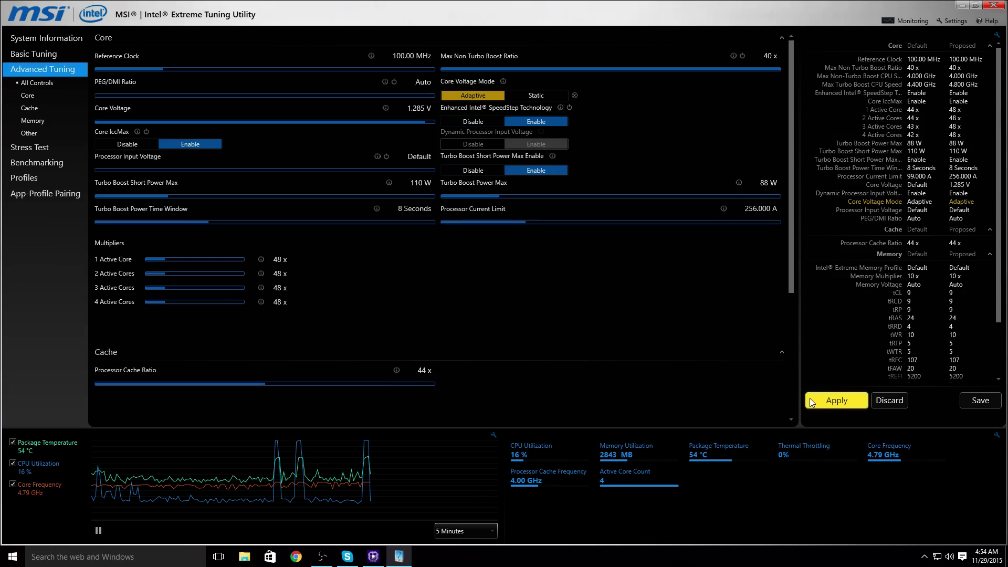
pyautogui.click(373, 557)
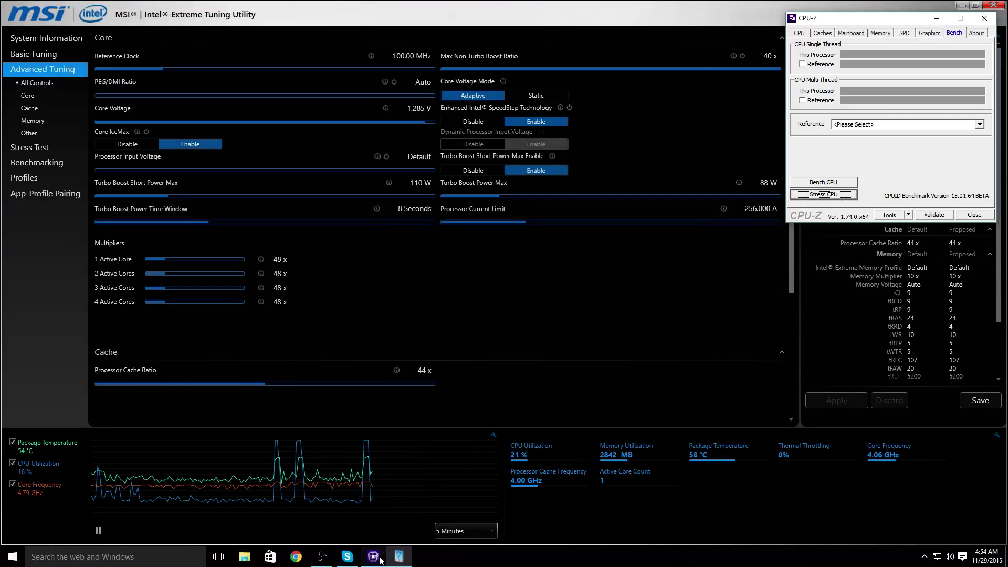
pyautogui.click(822, 194)
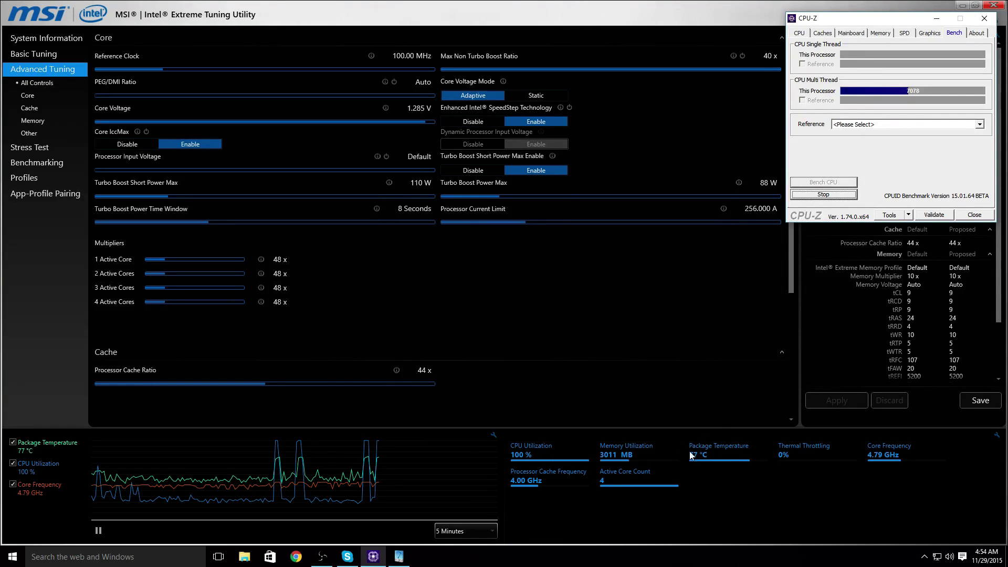
pyautogui.click(823, 194)
# - Switch back to Static core voltage mode and apply it
pyautogui.click(535, 95)
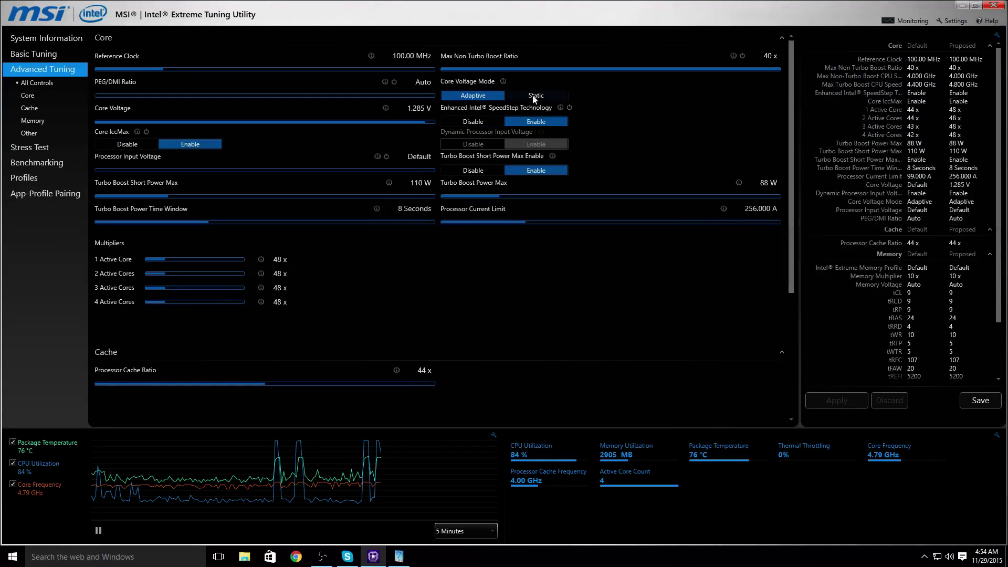
pyautogui.click(836, 400)
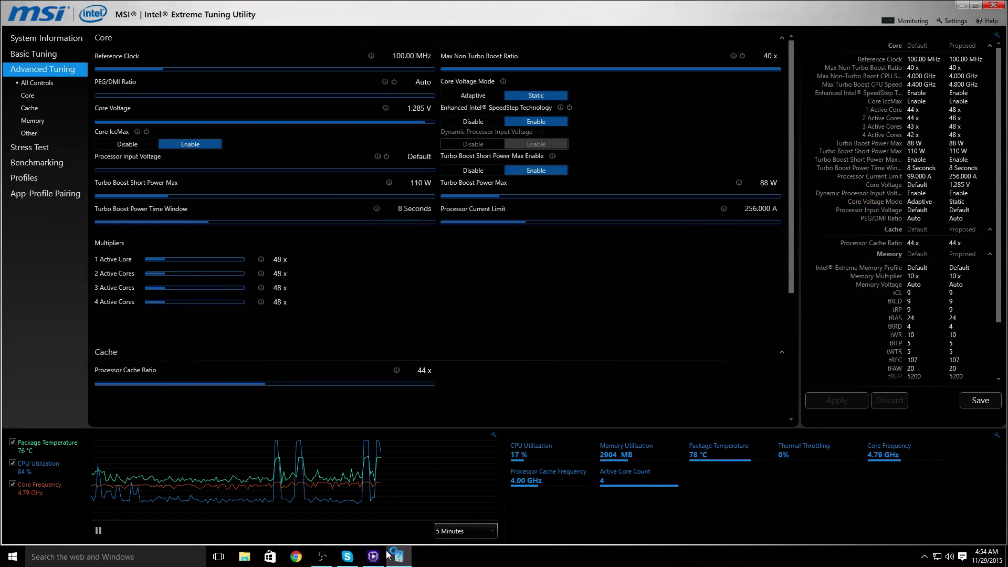
pyautogui.click(374, 556)
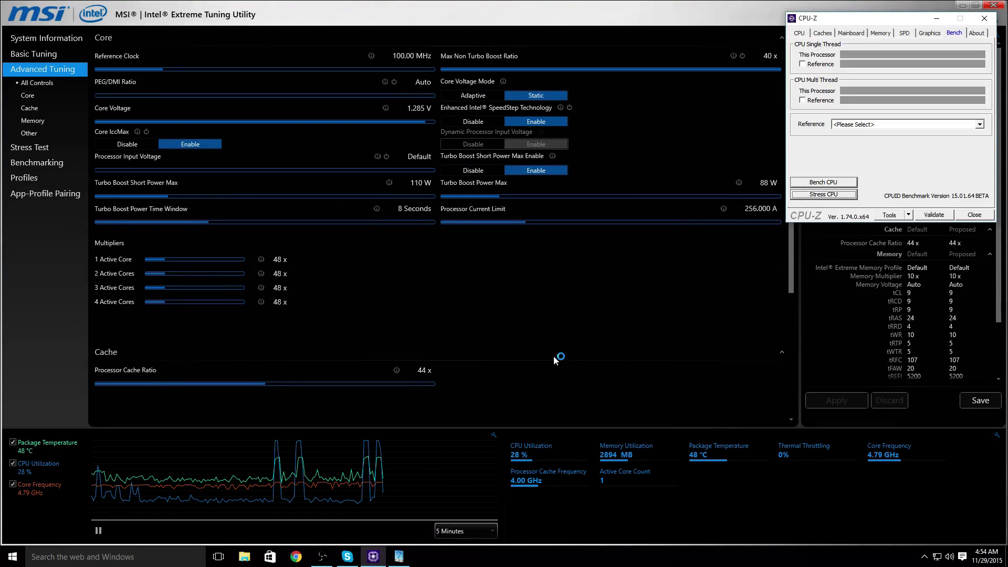
# - Run a CPU-Z stress test on the Static 1.285 V, 48x settings, then stop it
pyautogui.click(824, 195)
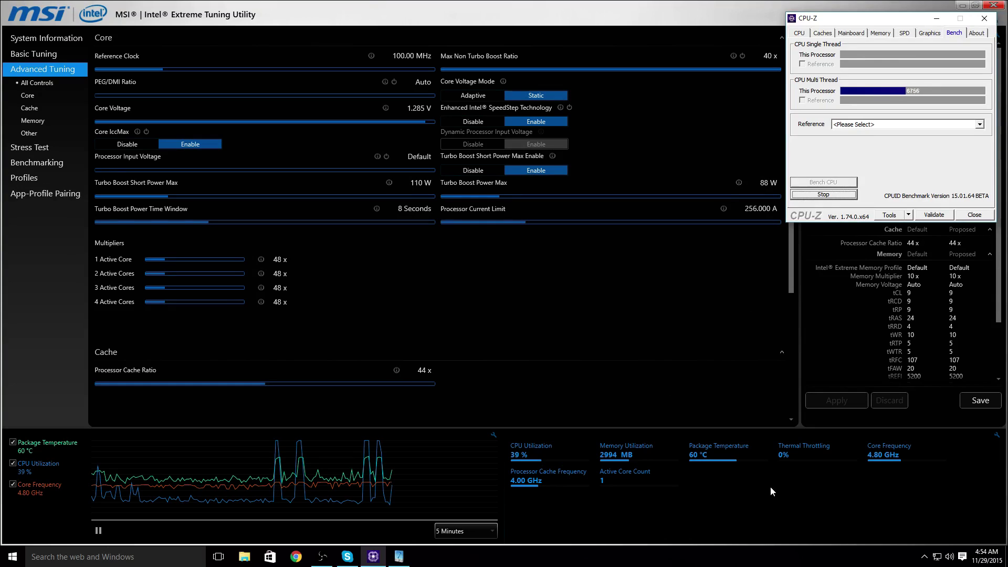
pyautogui.moveTo(729, 455)
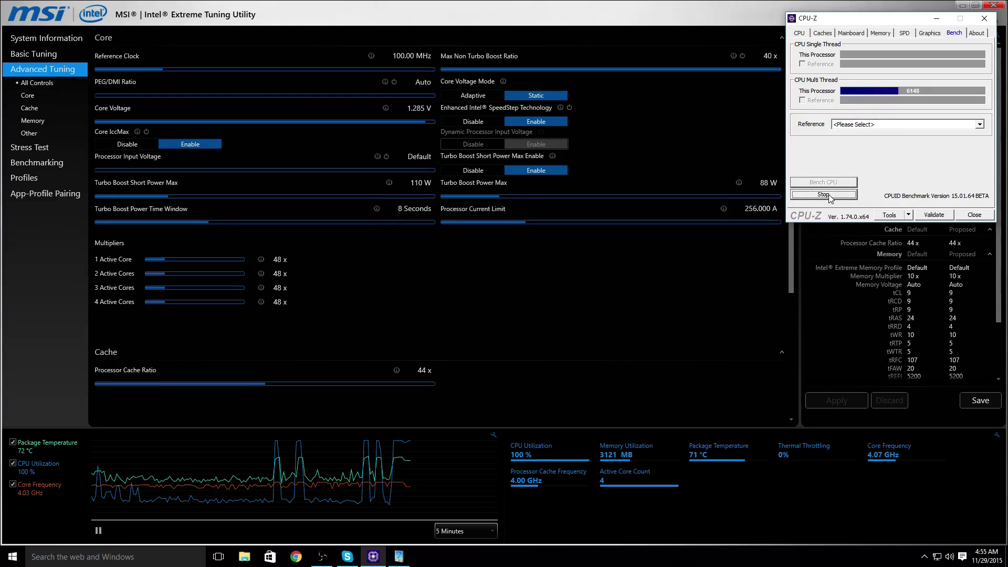
pyautogui.click(823, 195)
pyautogui.click(602, 279)
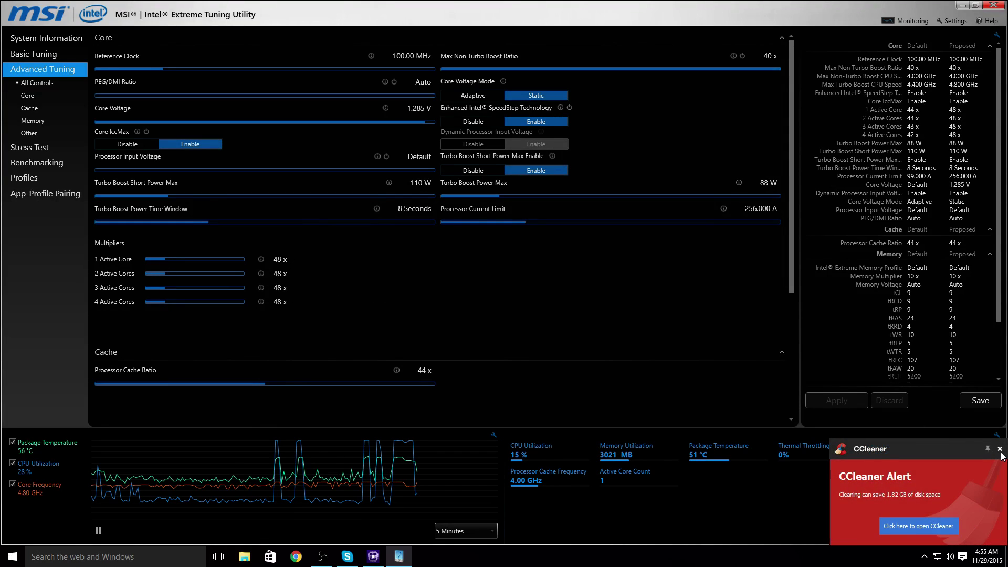
# - Close the CCleaner alert to reveal the 48x, Static 1.285 V core settings
pyautogui.click(999, 448)
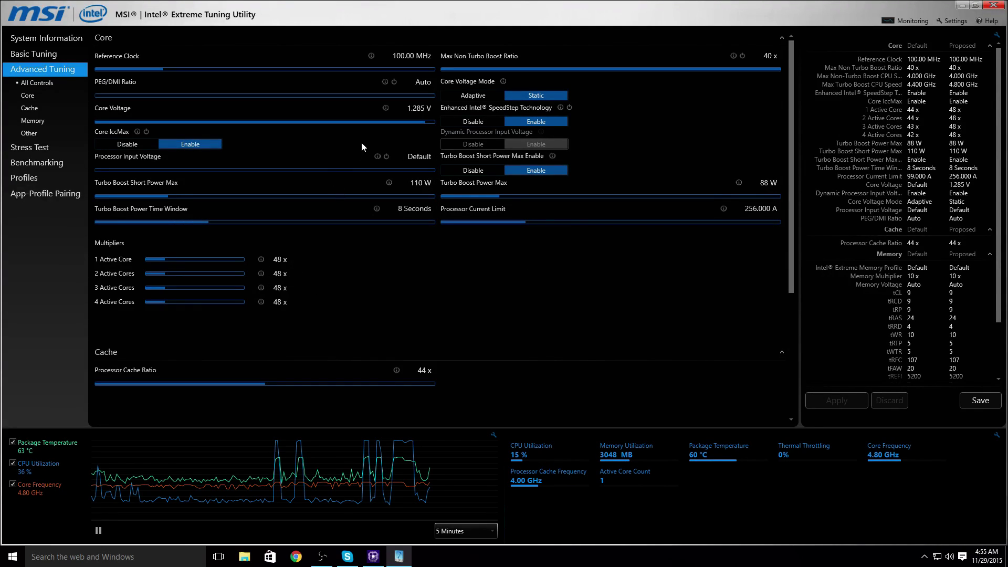
pyautogui.moveTo(381, 155)
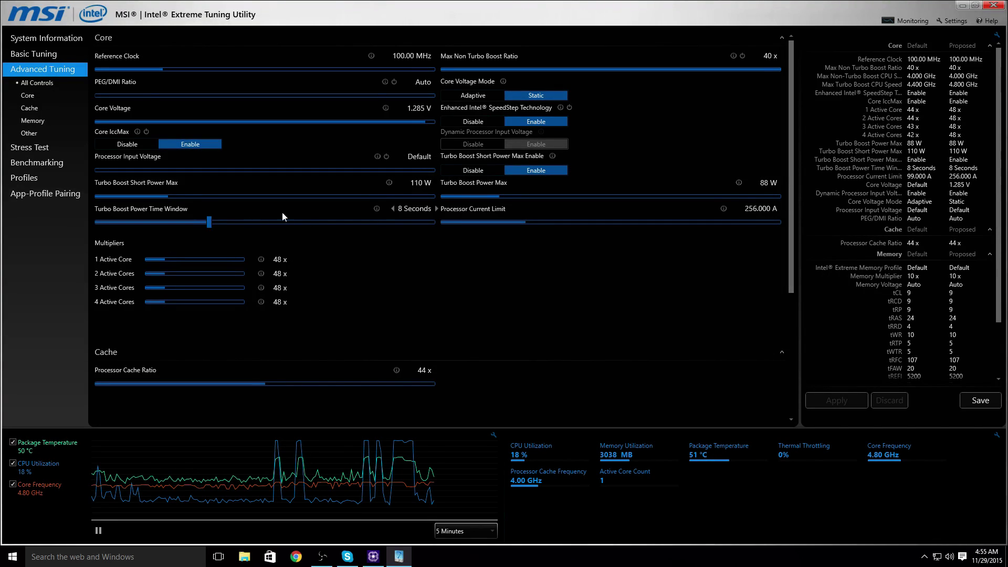